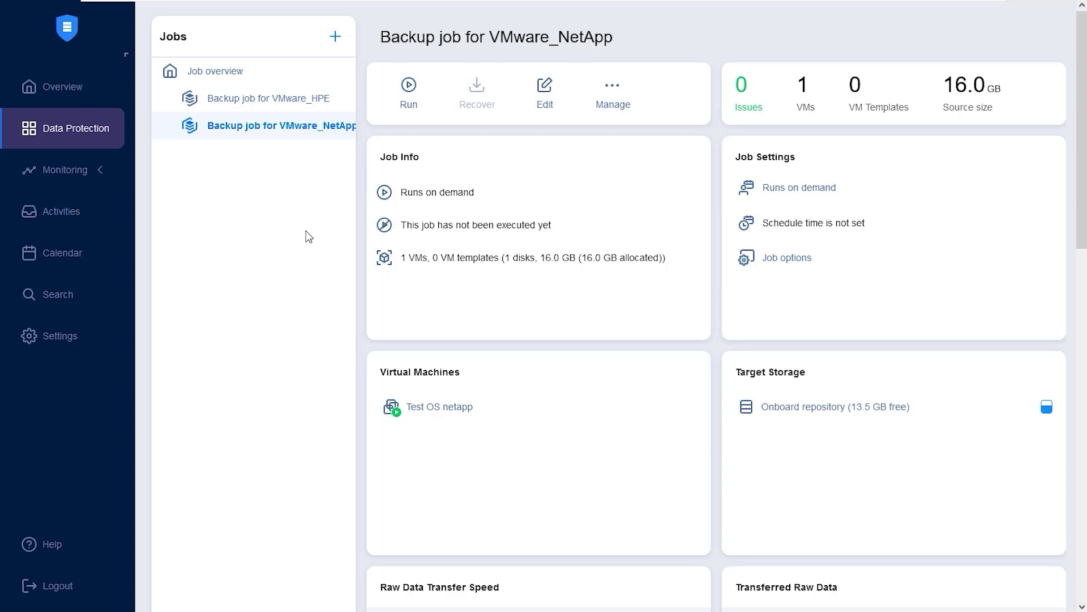
Step: Start adding an HPE storage device to the inventory, reaching the connection Options step
{"action": "left_click", "coordinate": [65, 334]}
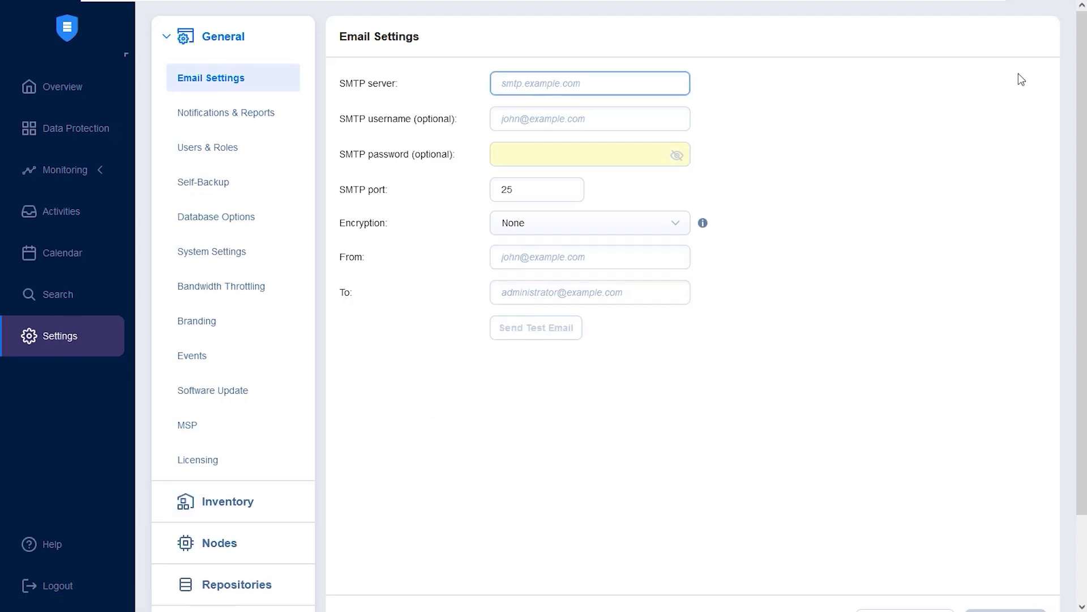
{"action": "left_click", "coordinate": [291, 500]}
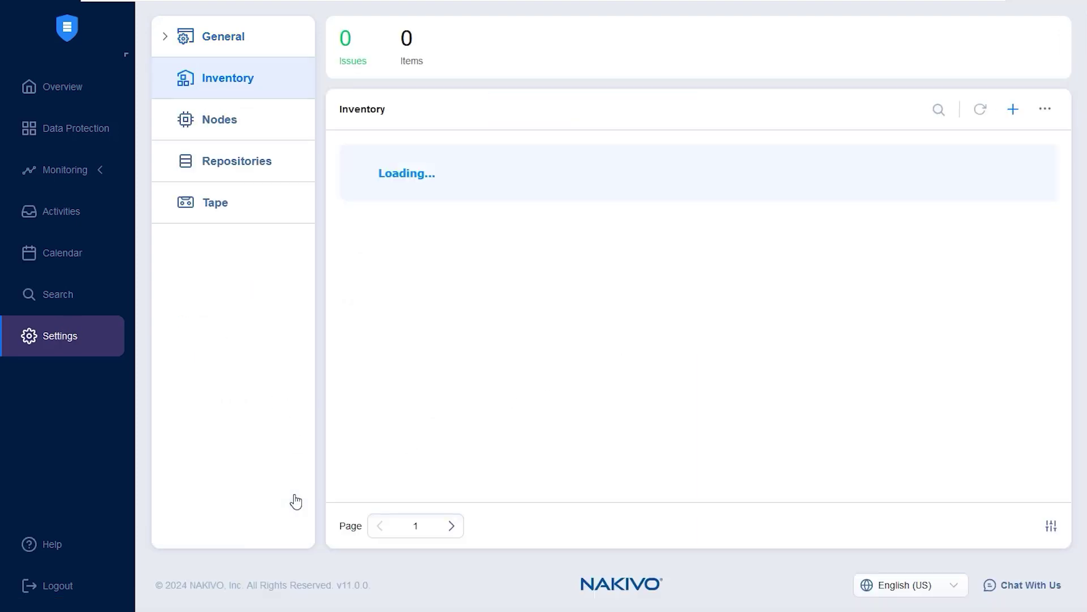
{"action": "left_click", "coordinate": [1013, 111]}
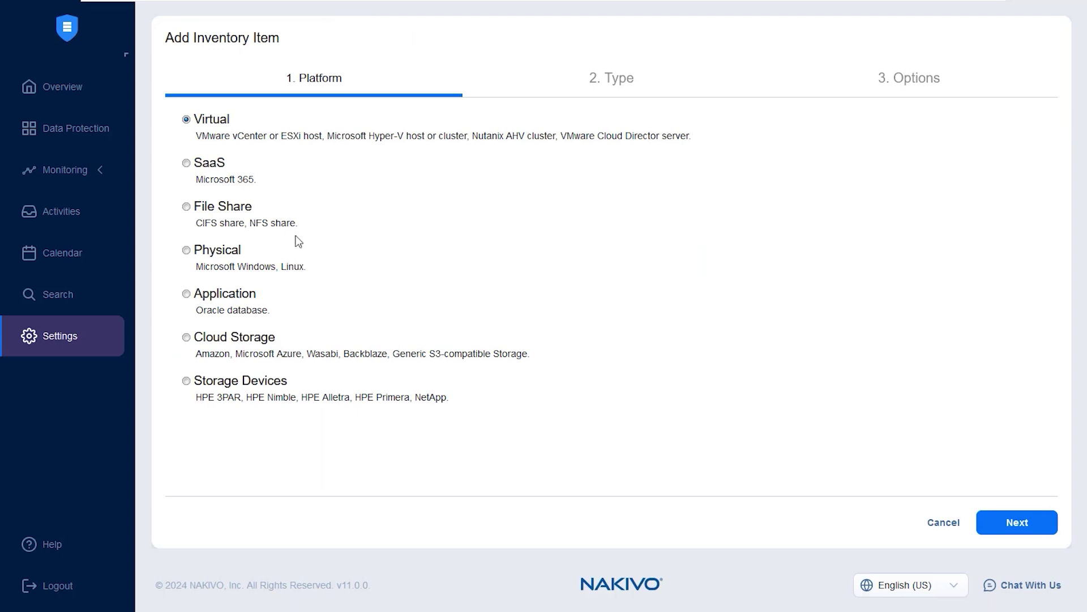
{"action": "left_click", "coordinate": [232, 382]}
{"action": "left_click", "coordinate": [999, 527]}
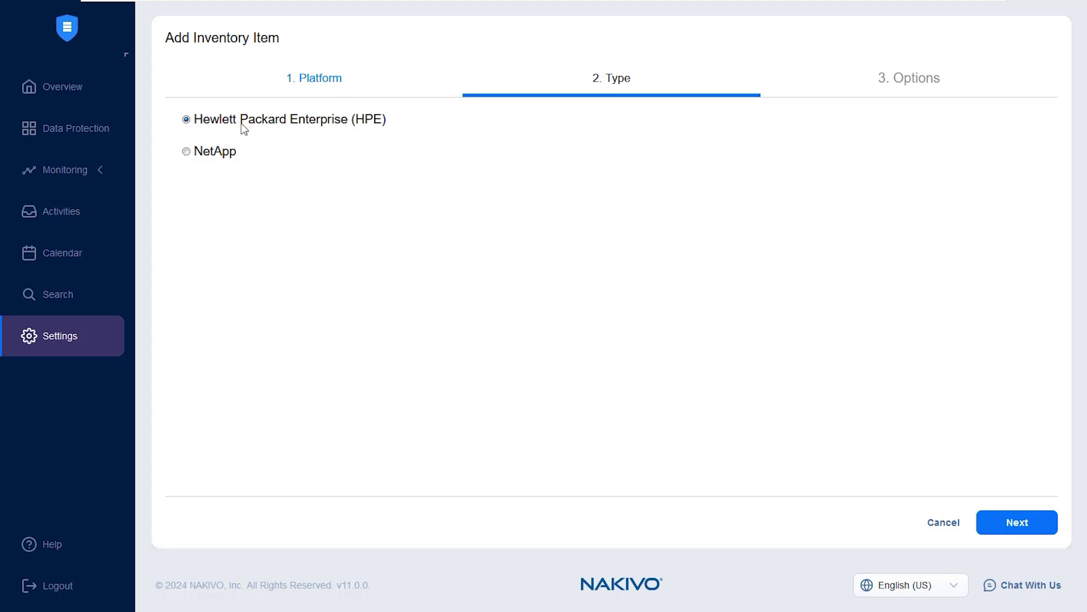
{"action": "left_click", "coordinate": [1001, 525]}
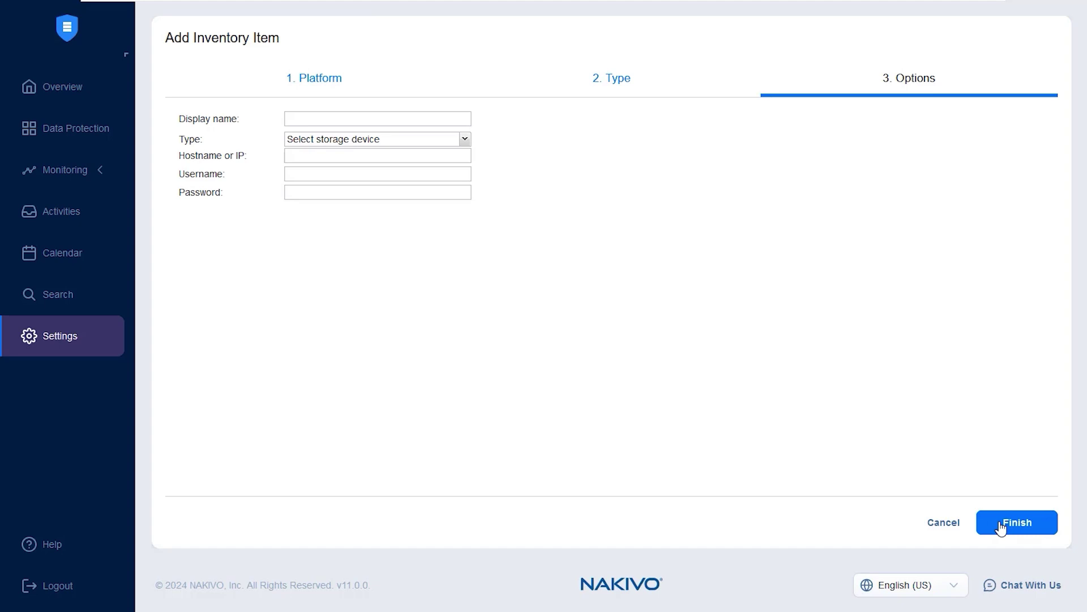
Step: Name the device '3PAR', set its type to HPE 3PAR and hostname to 10.10.11.50
{"action": "left_click", "coordinate": [409, 119]}
{"action": "type", "text": "3 PAR"}
{"action": "left_click", "coordinate": [389, 140]}
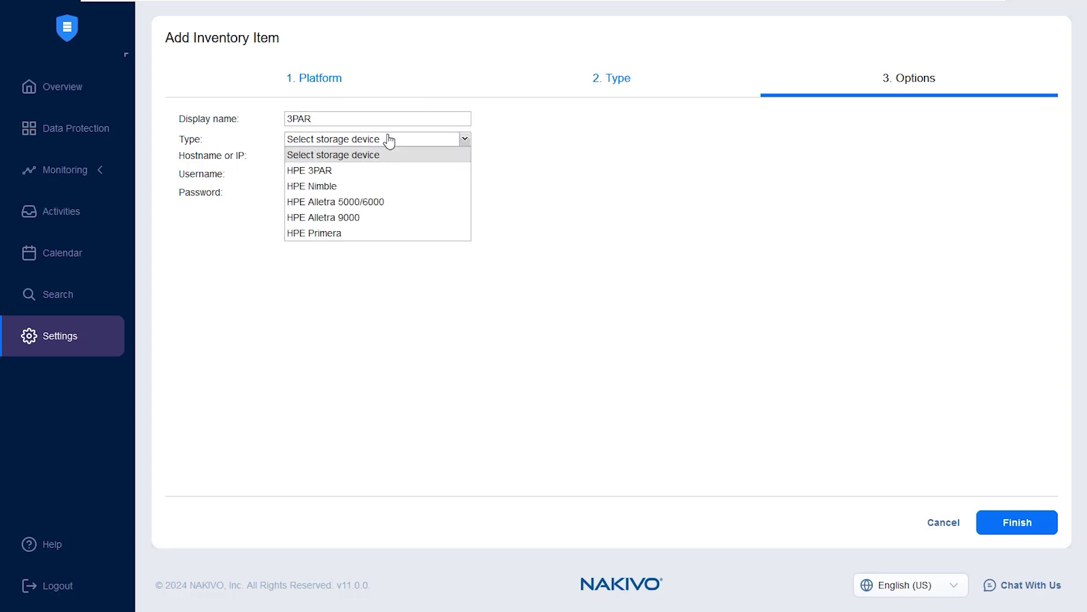
{"action": "left_click", "coordinate": [382, 173]}
{"action": "left_click", "coordinate": [372, 156]}
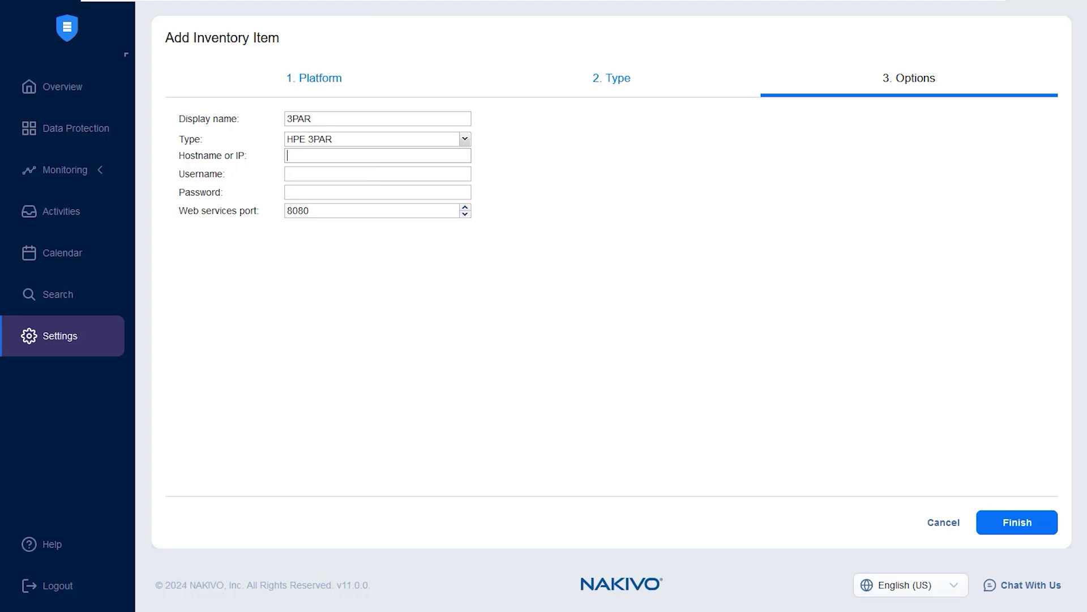
{"action": "type", "text": "10.10.11.50"}
Step: Enter the admin username and password, then discard the new-device form without adding it
{"action": "left_click", "coordinate": [331, 173]}
{"action": "type", "text": "3paradmi"}
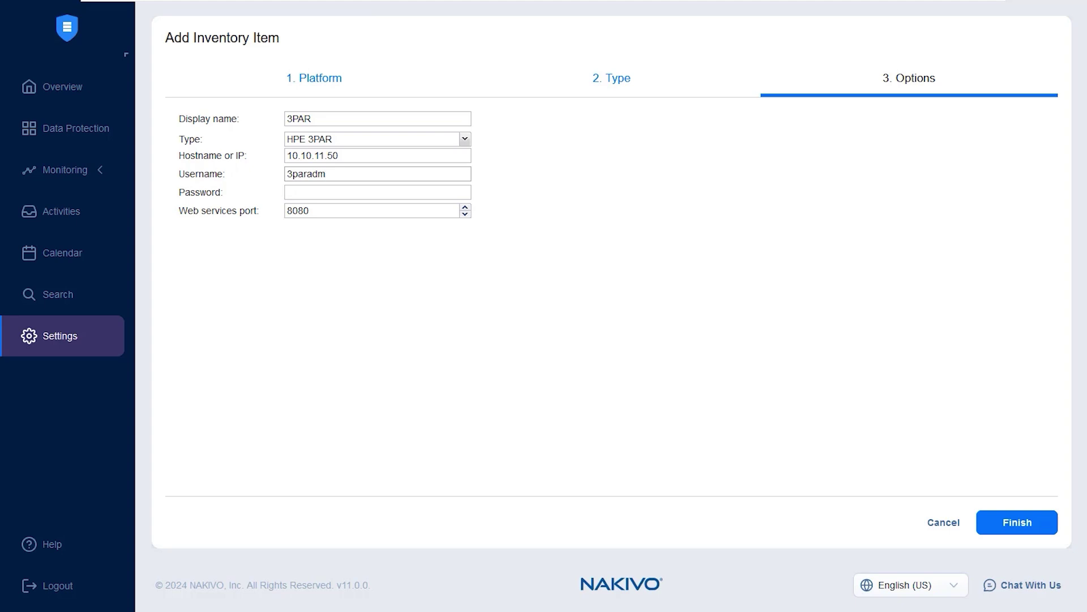
{"action": "key", "text": "Tab"}
{"action": "type", "text": "********"}
{"action": "left_click", "coordinate": [943, 521]}
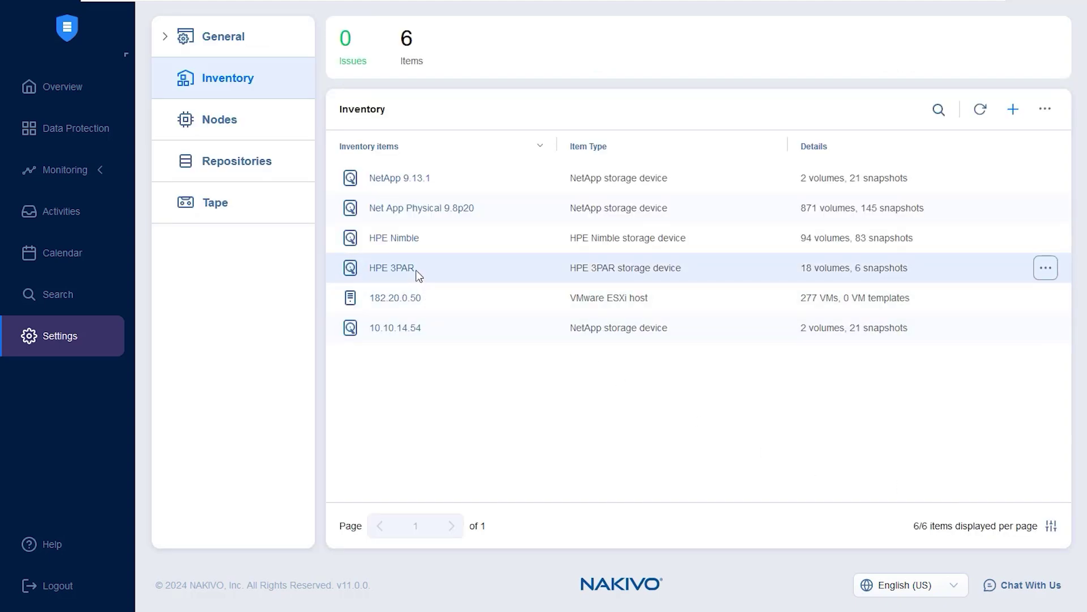
Step: Check the existing HPE 3PAR inventory entry, then go to the Data Protection job overview
{"action": "left_click_drag", "start_coordinate": [418, 269], "coordinate": [374, 274]}
{"action": "left_click", "coordinate": [549, 410]}
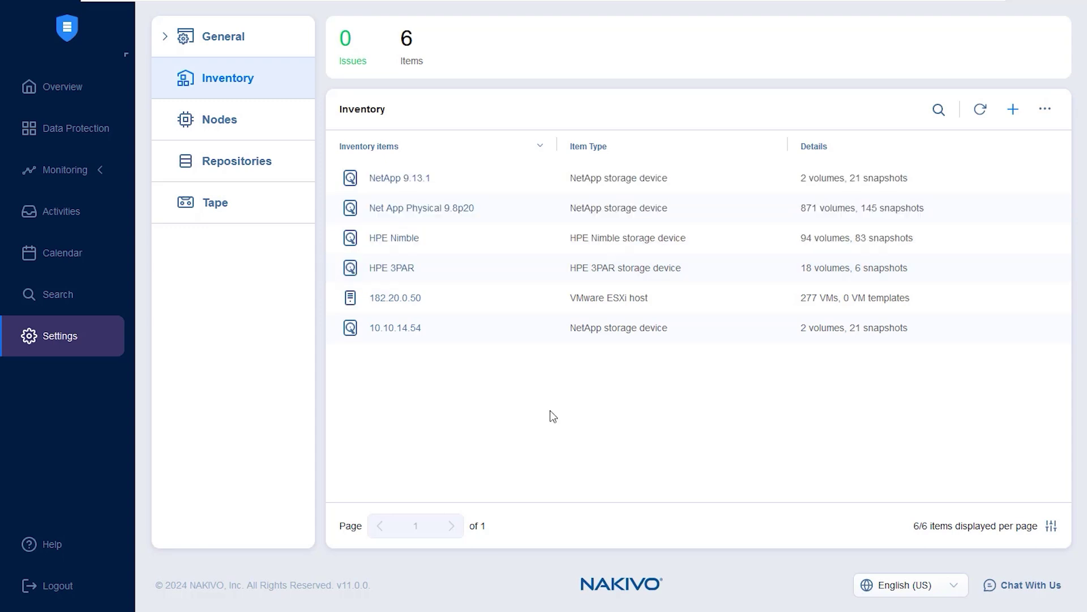
{"action": "left_click", "coordinate": [94, 139]}
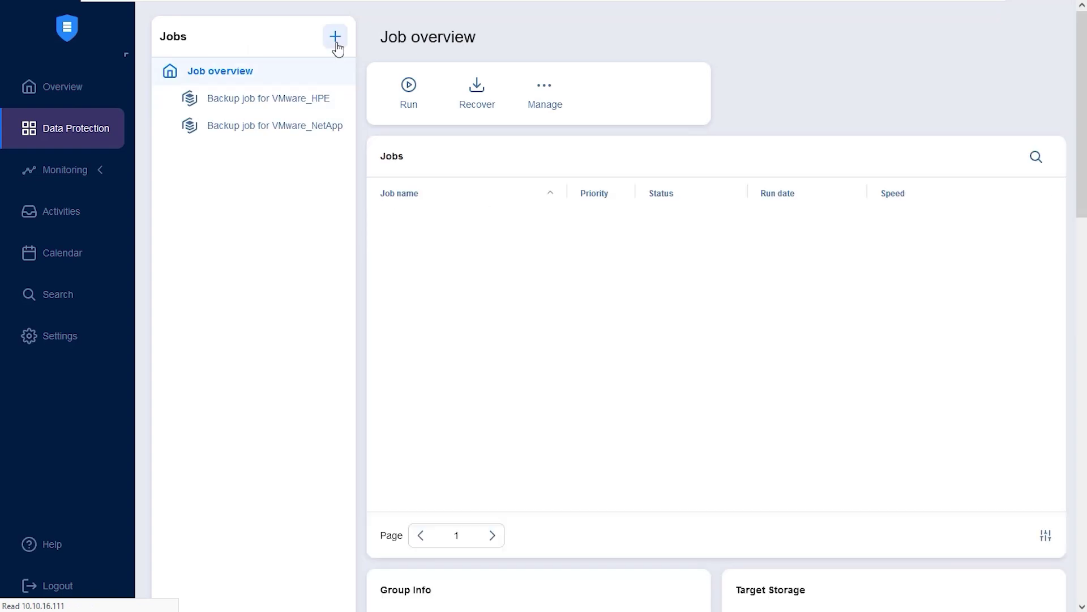
Step: Create a VMware backup job sourcing AUTO_VM_HPE3PAR_DONT_TOUCH from host 182.20.0.50
{"action": "left_click", "coordinate": [336, 49]}
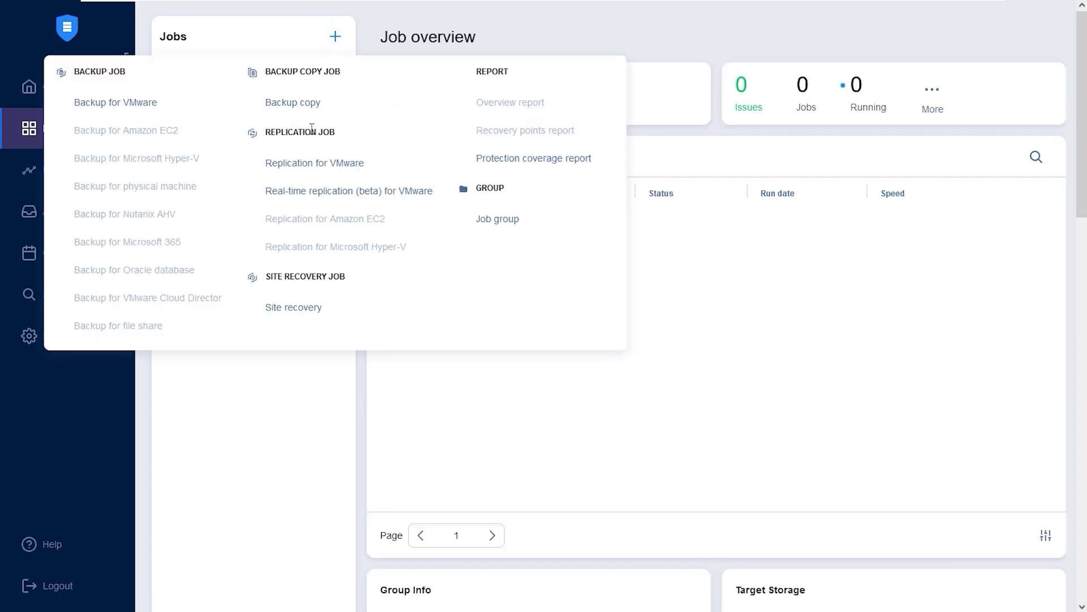
{"action": "left_click", "coordinate": [140, 112]}
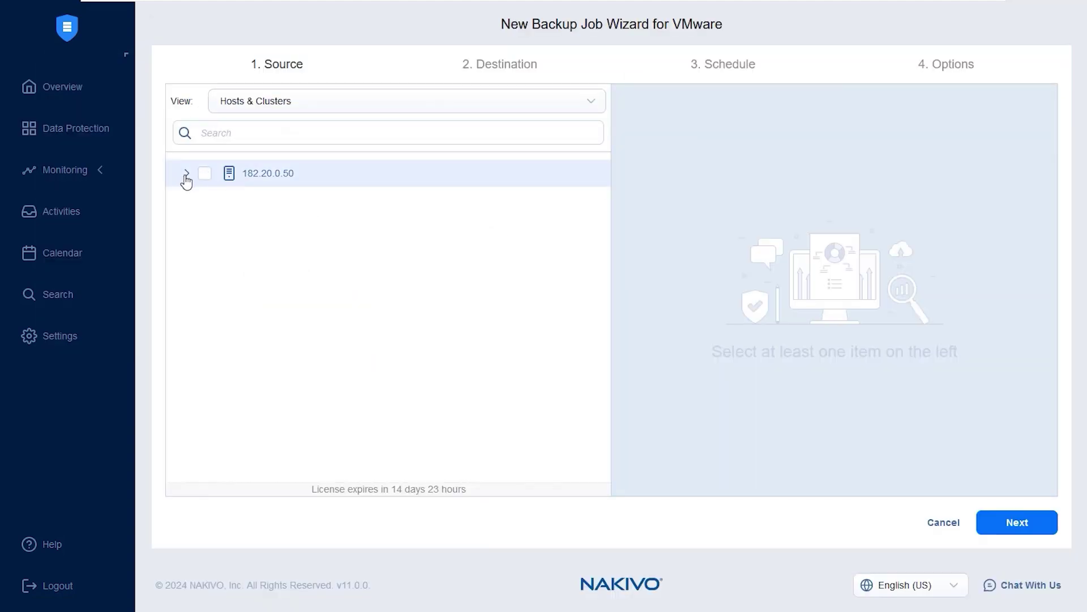
{"action": "left_click", "coordinate": [184, 176]}
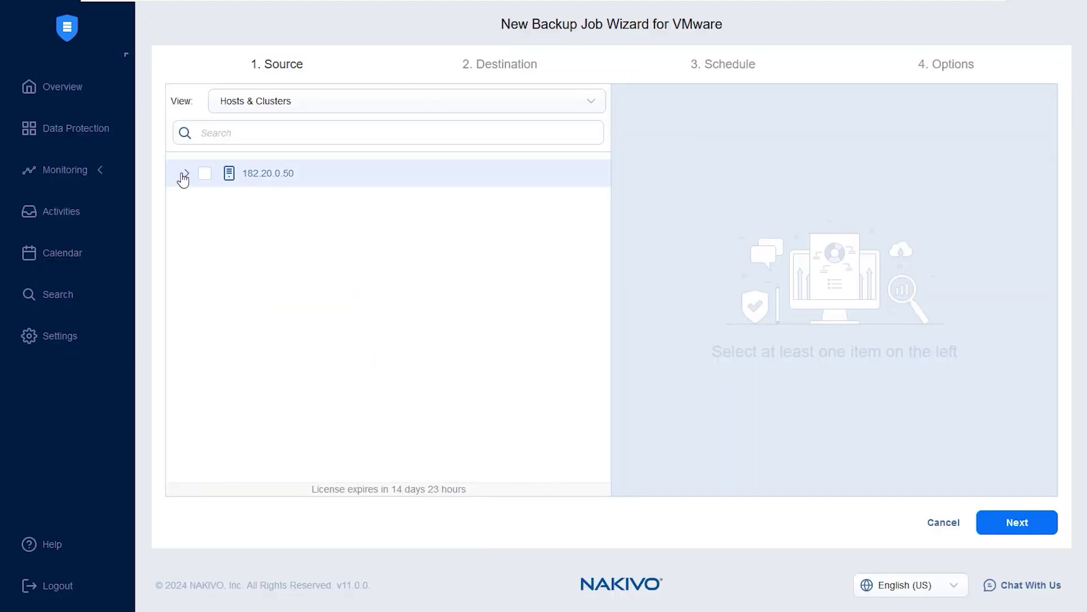
{"action": "left_click", "coordinate": [273, 138]}
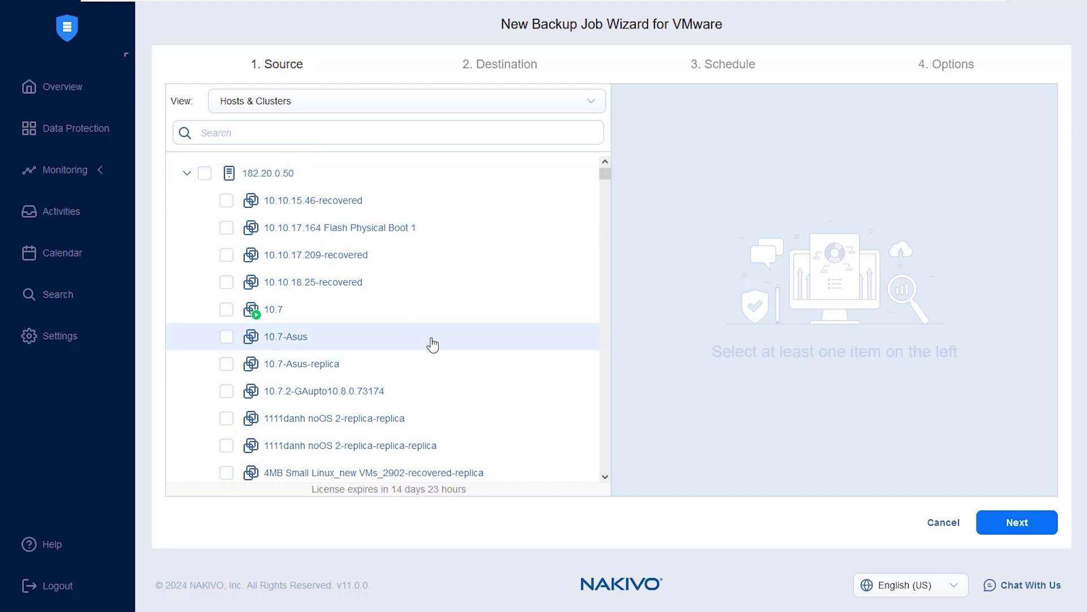
{"action": "scroll", "coordinate": [432, 342], "scroll_direction": "down", "scroll_amount": 10}
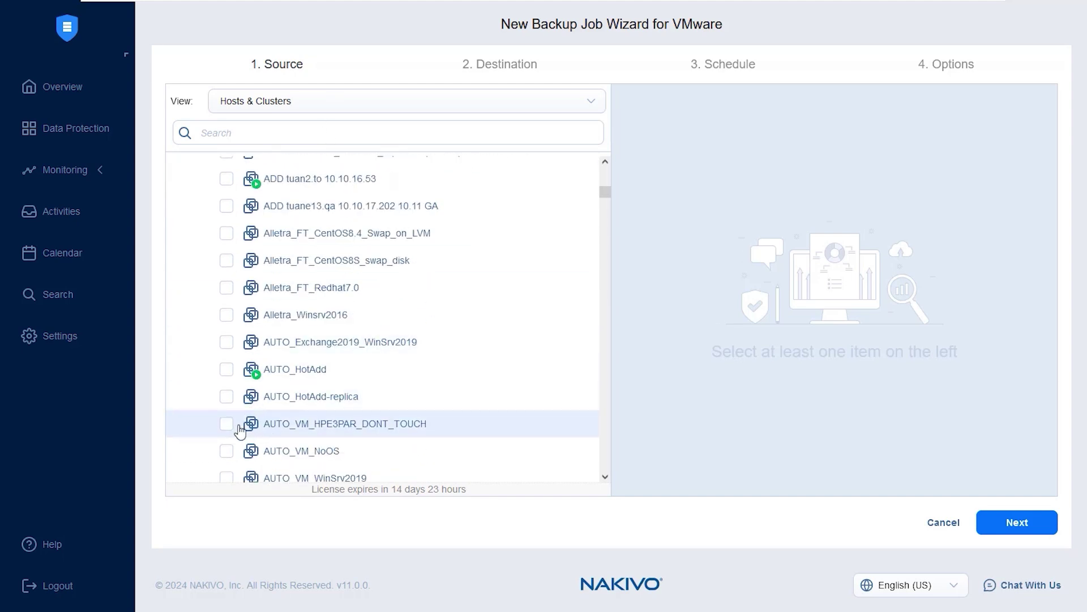
{"action": "left_click", "coordinate": [226, 424]}
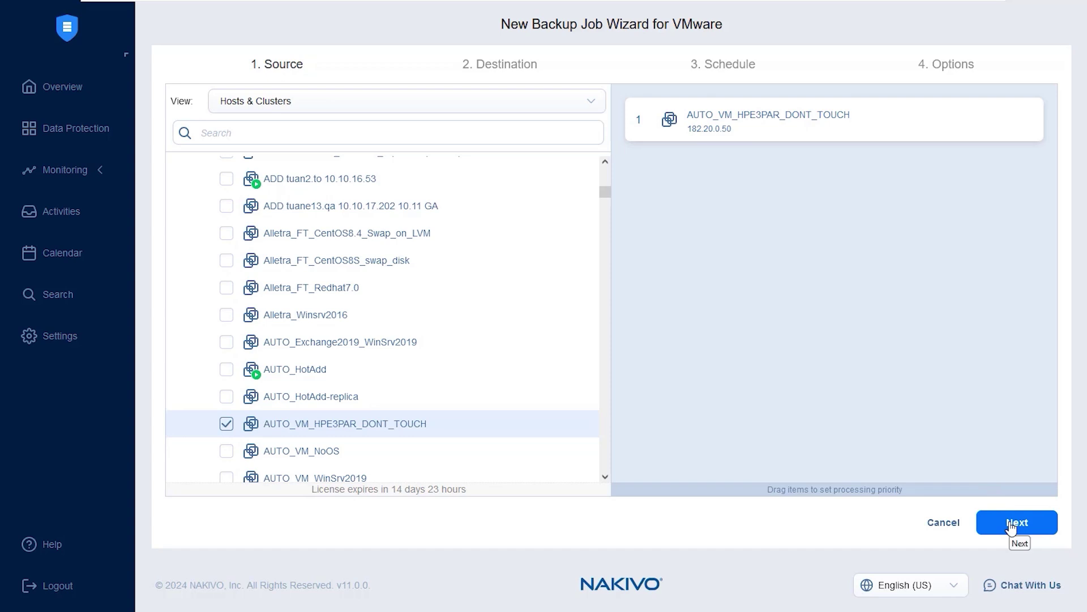
{"action": "left_click", "coordinate": [1011, 526]}
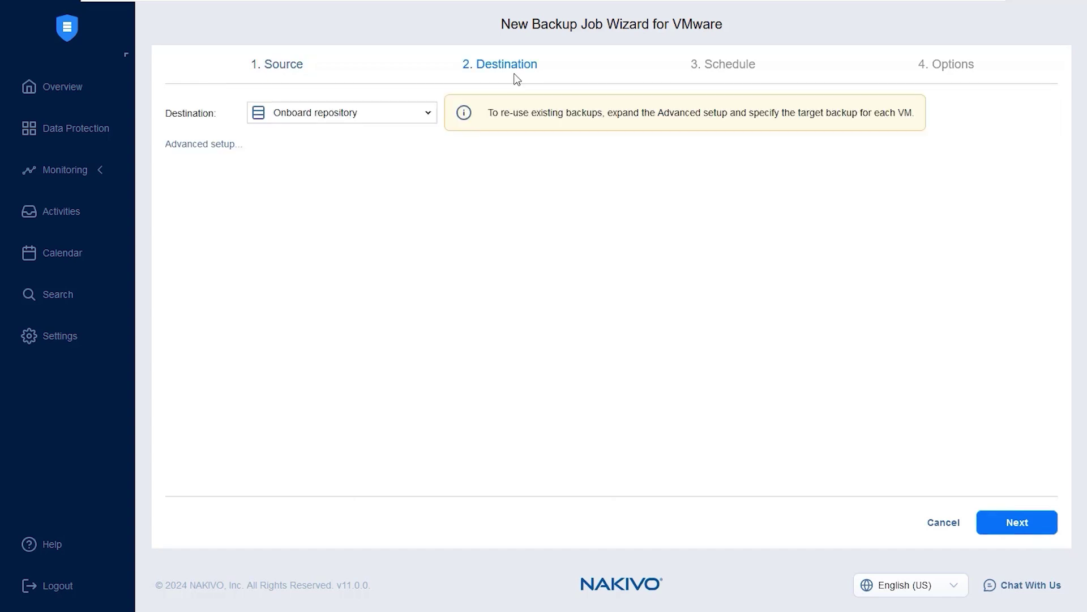
Step: Keep the Onboard repository as the backup destination
{"action": "left_click", "coordinate": [292, 116]}
{"action": "left_click", "coordinate": [597, 291]}
{"action": "left_click", "coordinate": [1007, 529]}
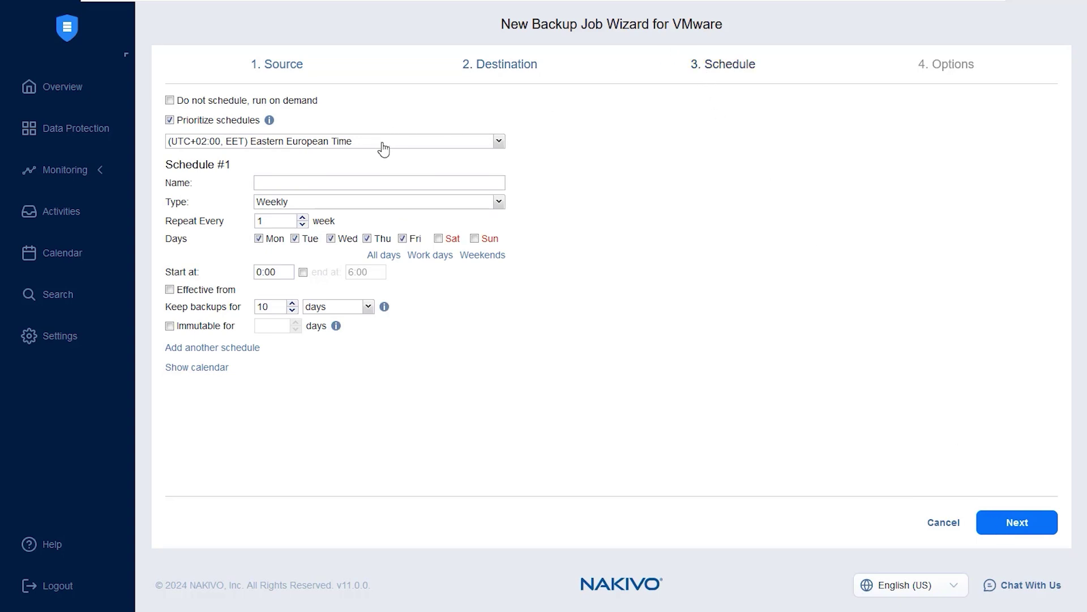
Step: Keep the weekly schedule with 10-day retention and make backups immutable for 3 days
{"action": "left_click", "coordinate": [371, 204]}
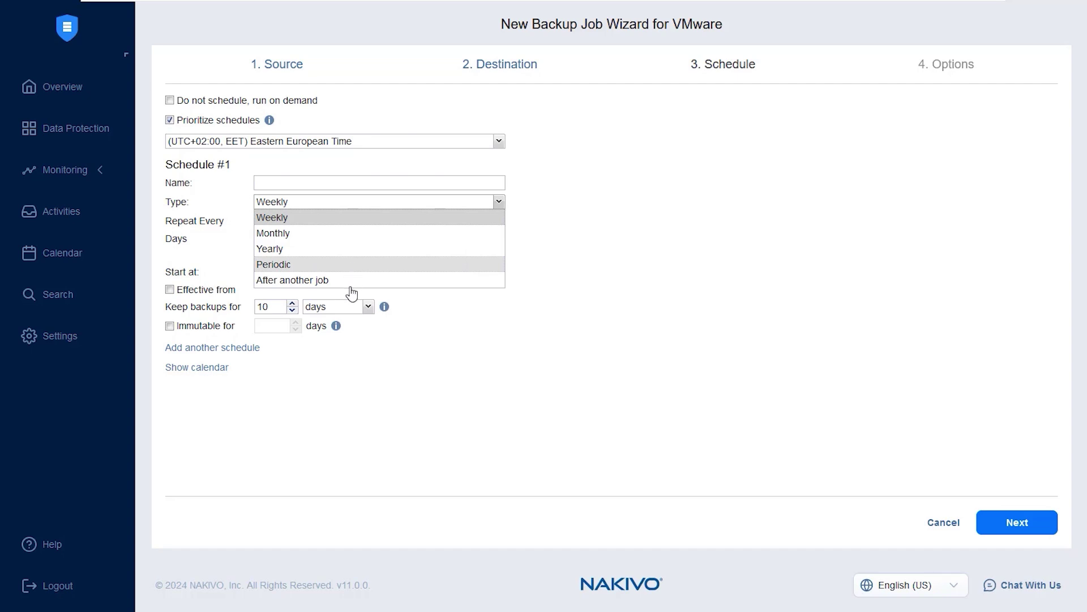
{"action": "left_click", "coordinate": [604, 394]}
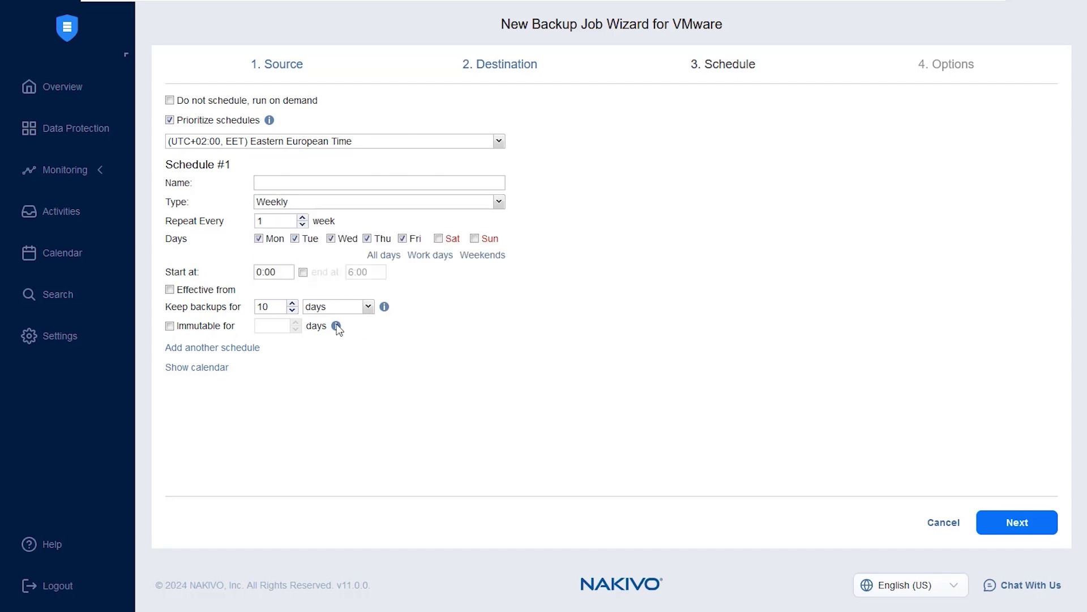
{"action": "left_click", "coordinate": [275, 306]}
{"action": "left_click", "coordinate": [342, 309]}
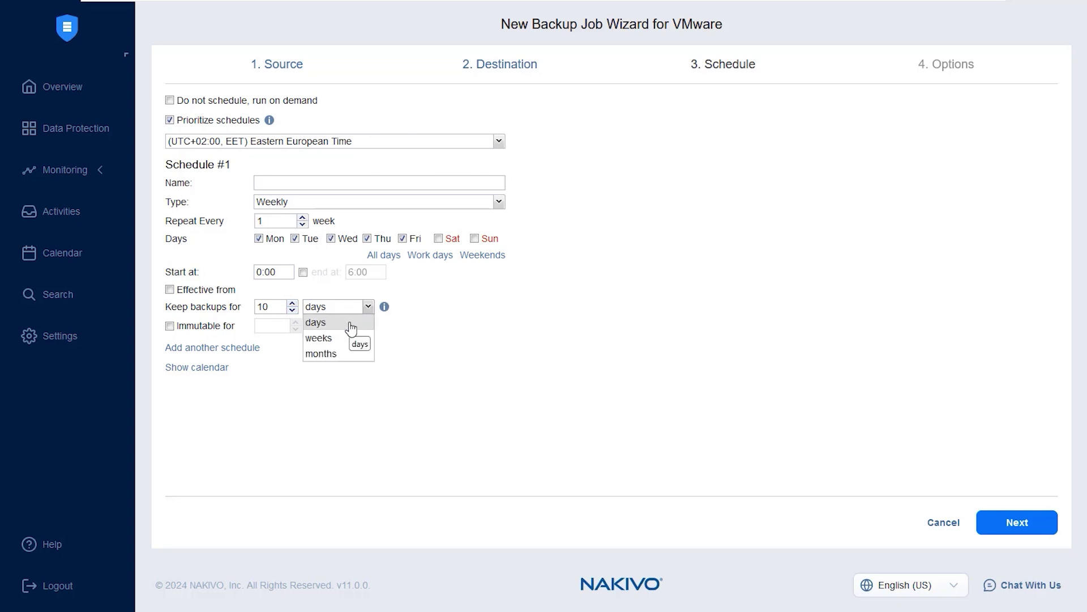
{"action": "left_click", "coordinate": [345, 393]}
{"action": "left_click", "coordinate": [201, 329]}
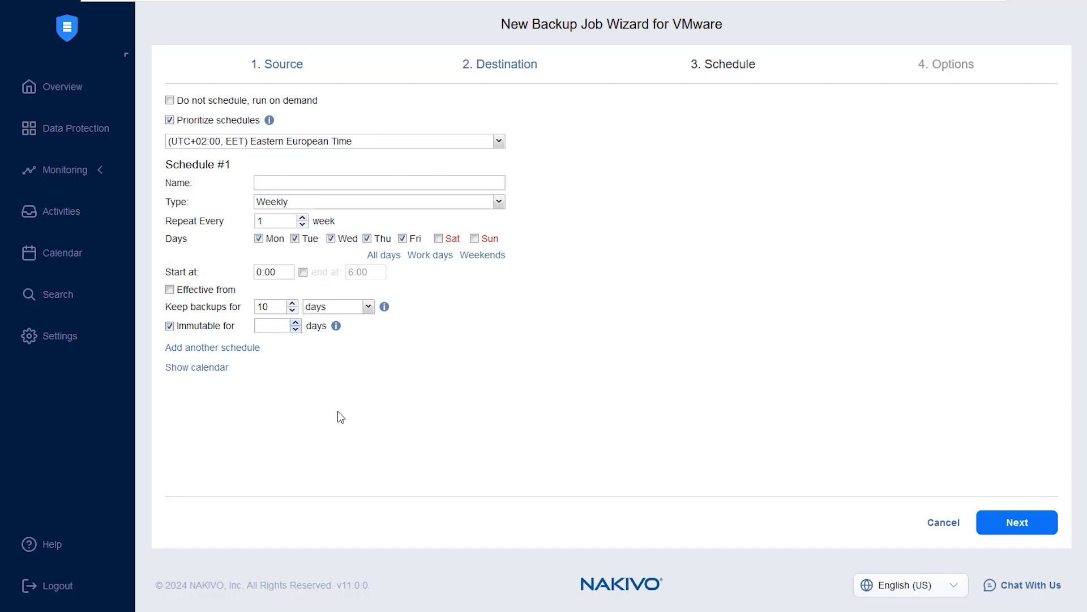
{"action": "type", "text": "3"}
Step: Go to the job Options and open the Backup from storage snapshot choices
{"action": "left_click", "coordinate": [1002, 527]}
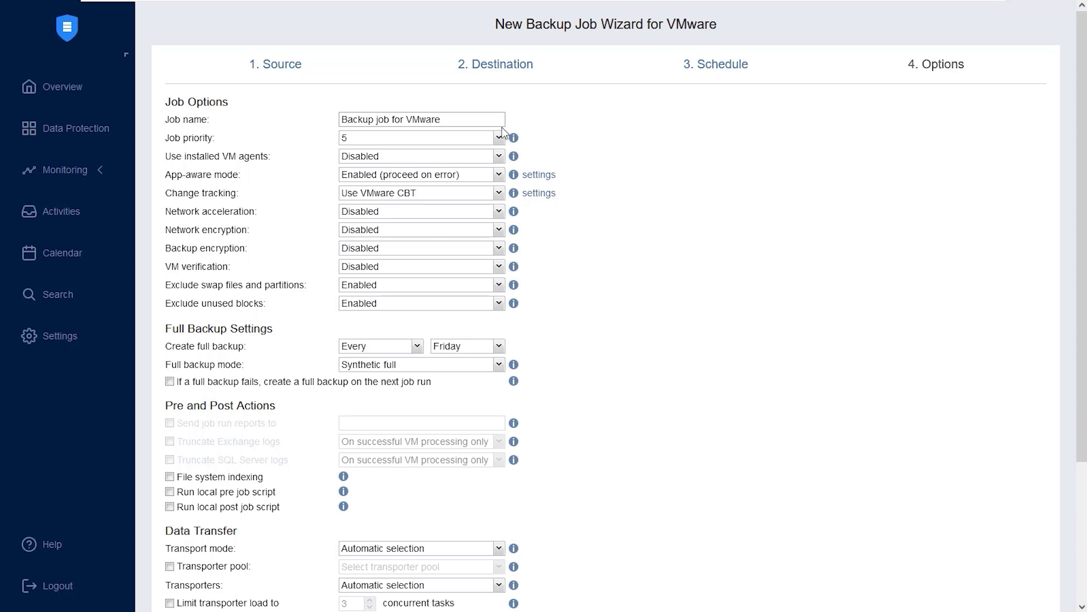
{"action": "scroll", "coordinate": [689, 178], "scroll_direction": "down", "scroll_amount": 3}
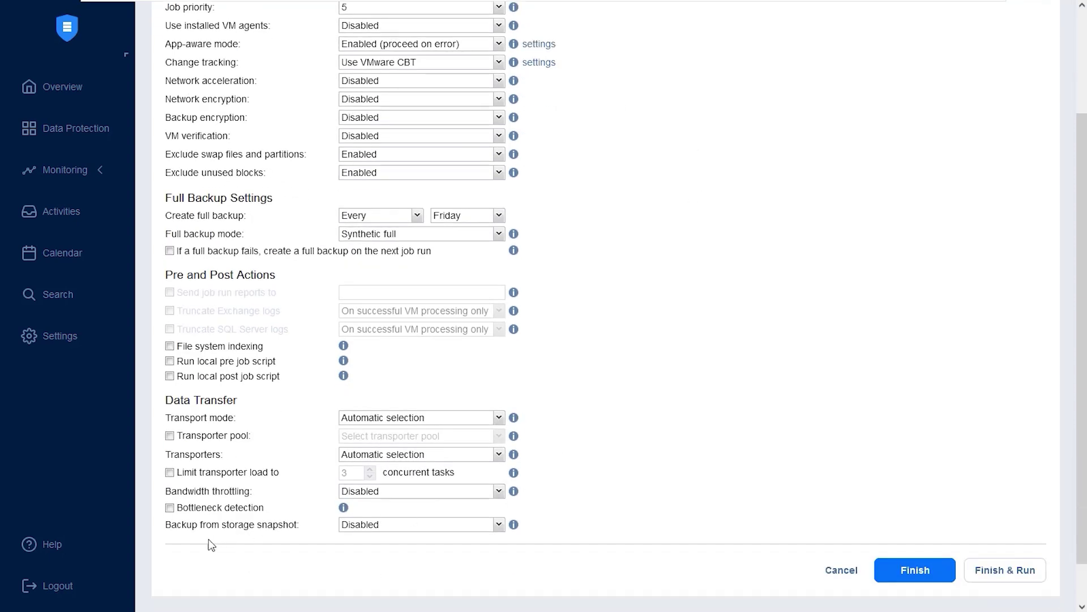
{"action": "left_click", "coordinate": [404, 531]}
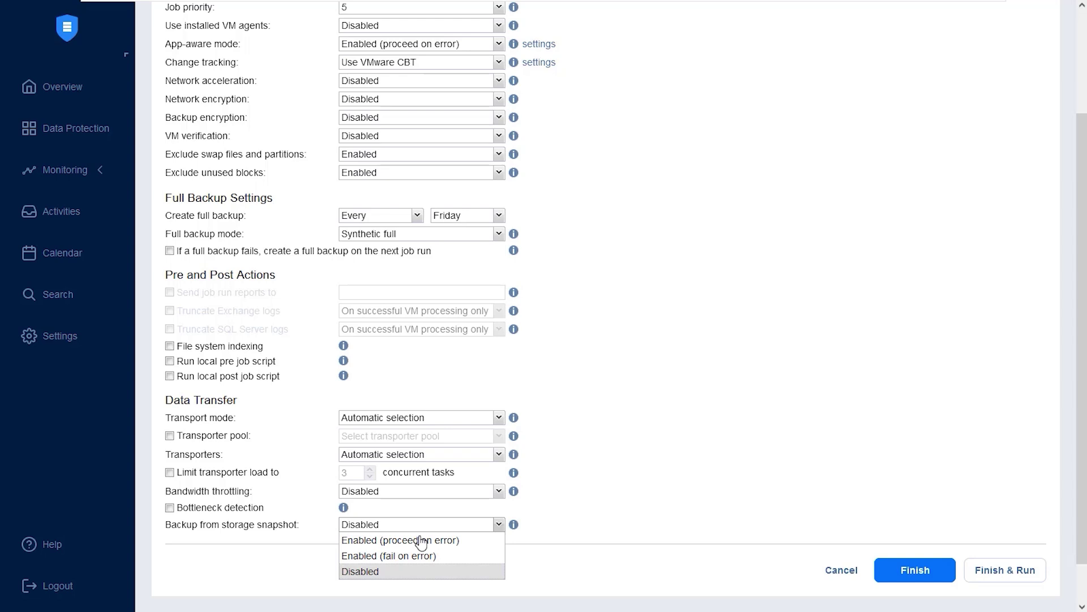
Step: Set Backup from storage snapshot to Enabled (proceed on error), then cancel the wizard
{"action": "left_click", "coordinate": [420, 541]}
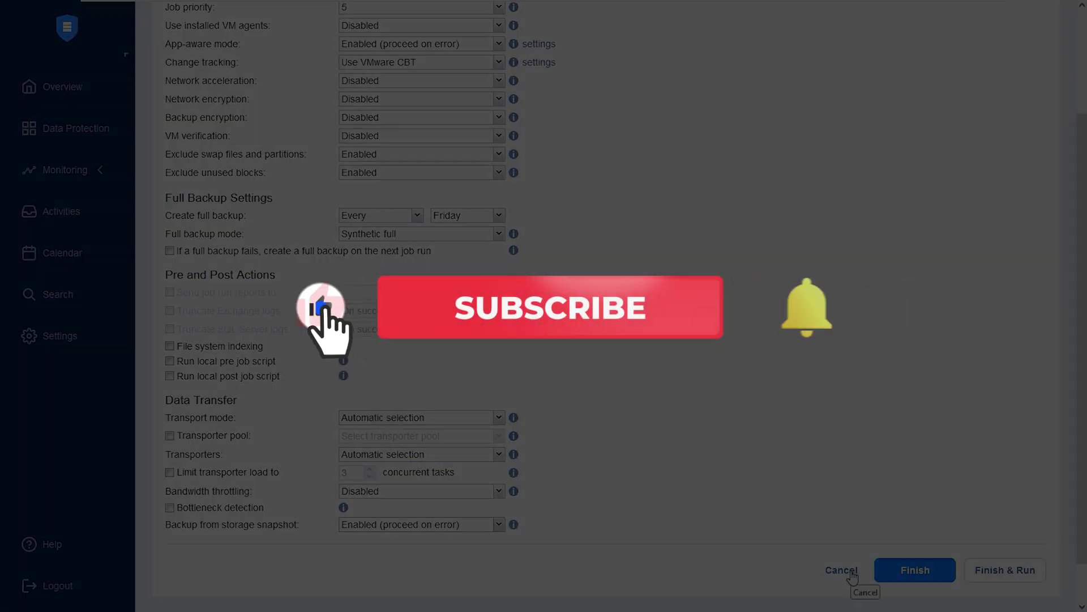
{"action": "left_click", "coordinate": [849, 571]}
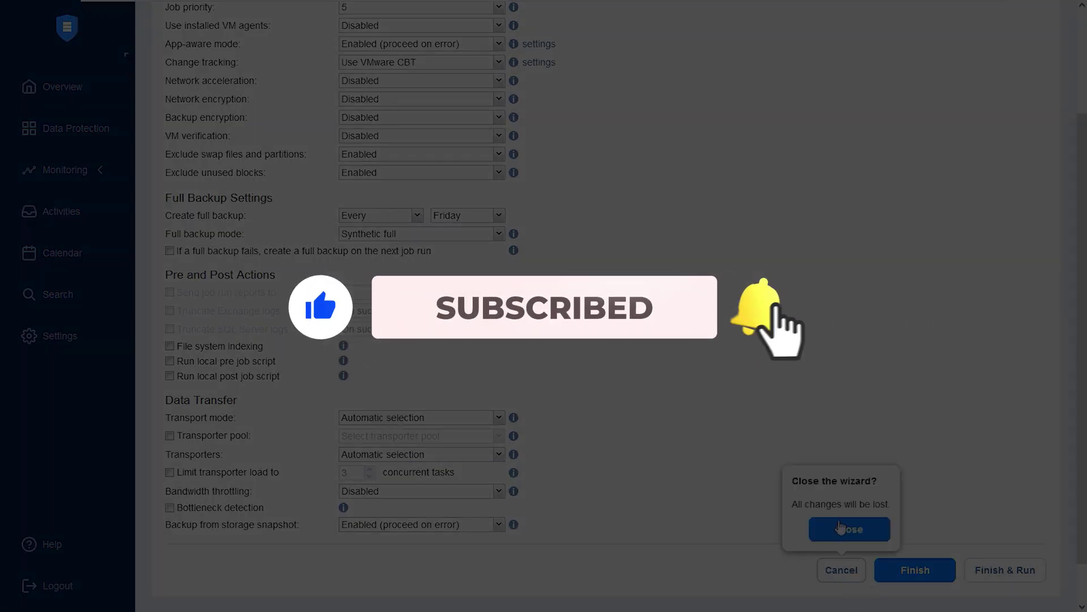